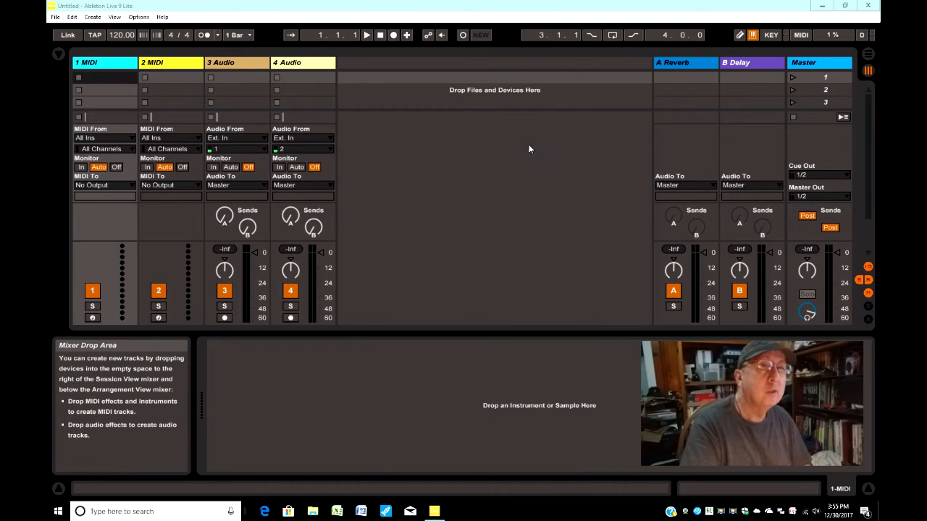
- Show the browser so the Instruments category (Drum Rack, Impulse, Instrument Rack, Simpler) is listed
click(58, 54)
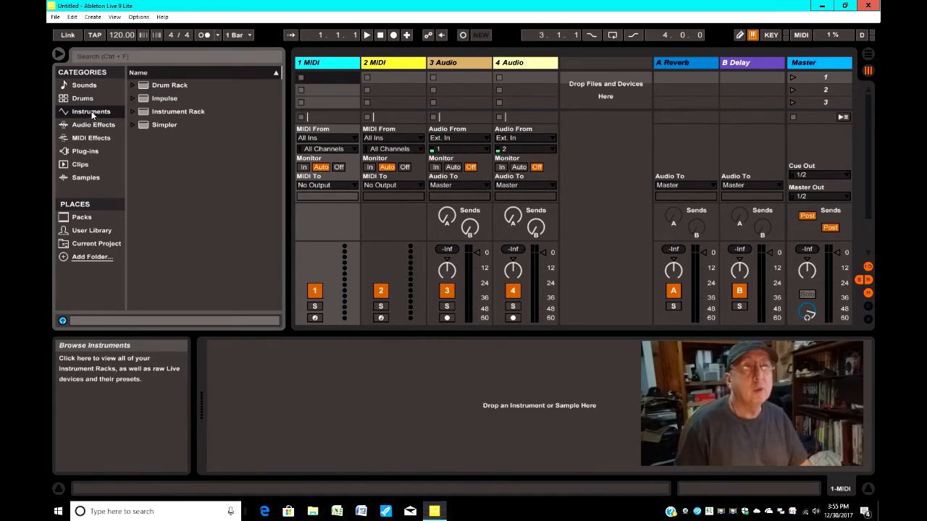
- Load the Grand Piano.adg preset from Instrument Rack > Piano & Keys onto MIDI track 1
click(131, 113)
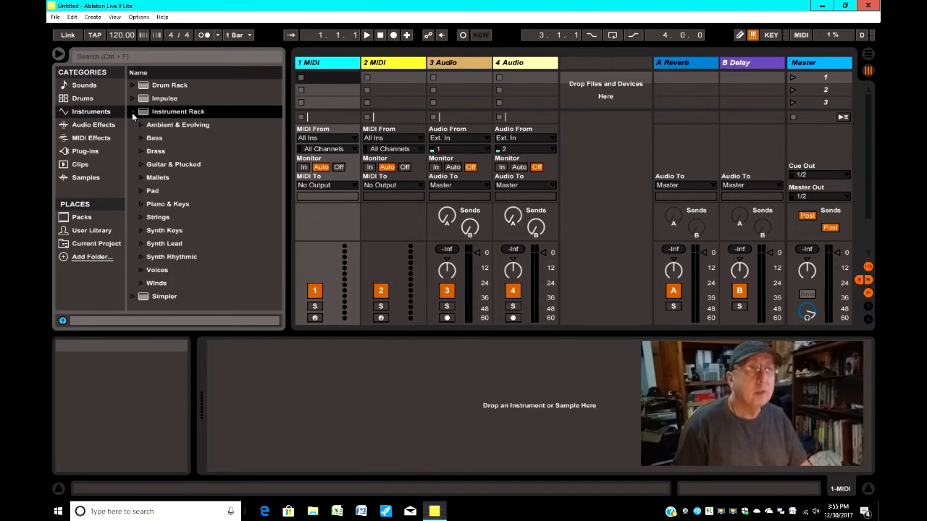
click(140, 204)
scroll(201, 252, down, 2)
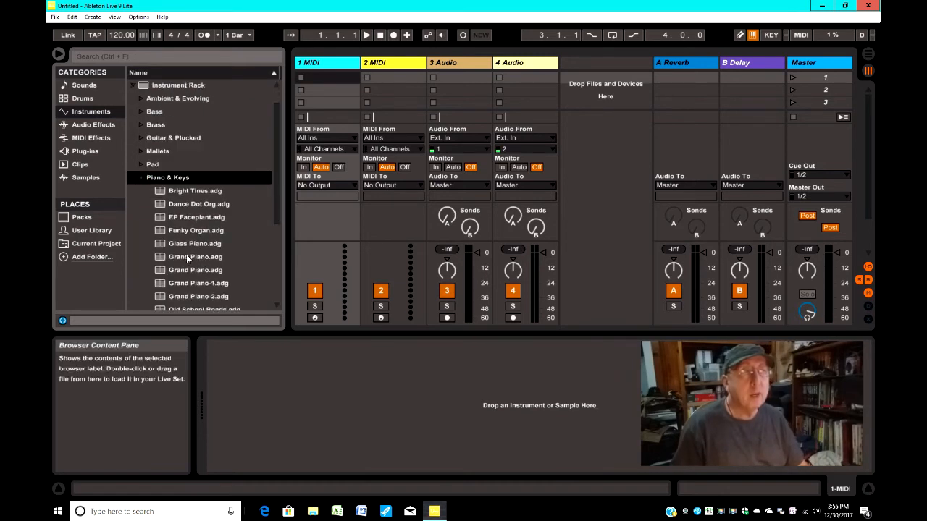
click(183, 259)
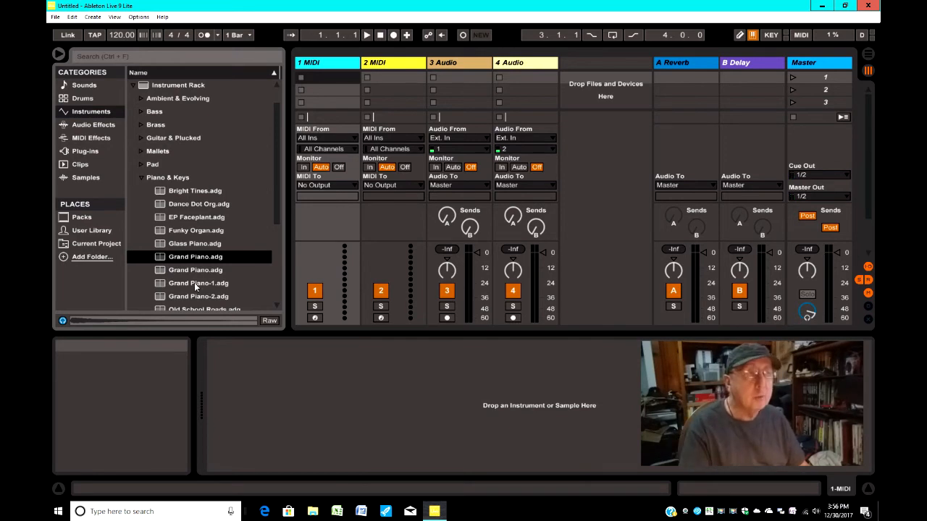
drag(181, 260, 236, 372)
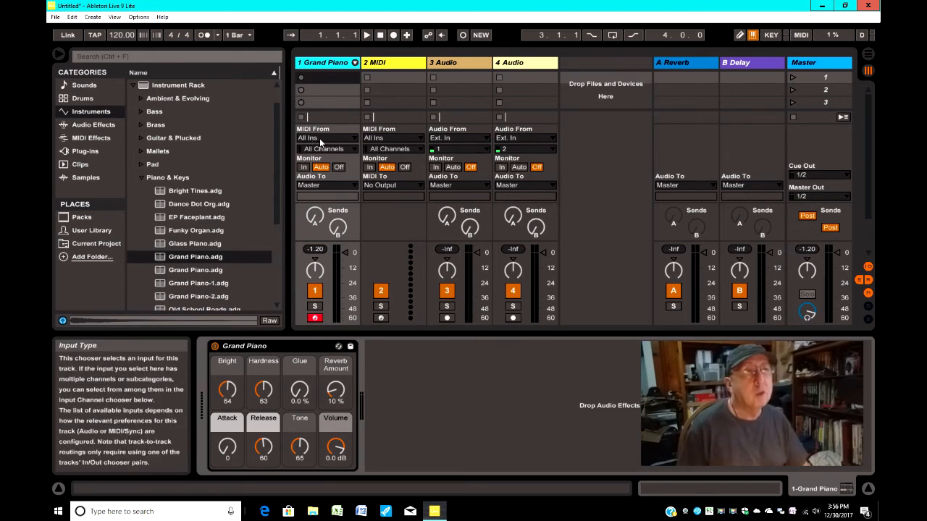
- Set track 1's MIDI From to WORLDE Panda MINI on input channel Ch. 1
click(354, 139)
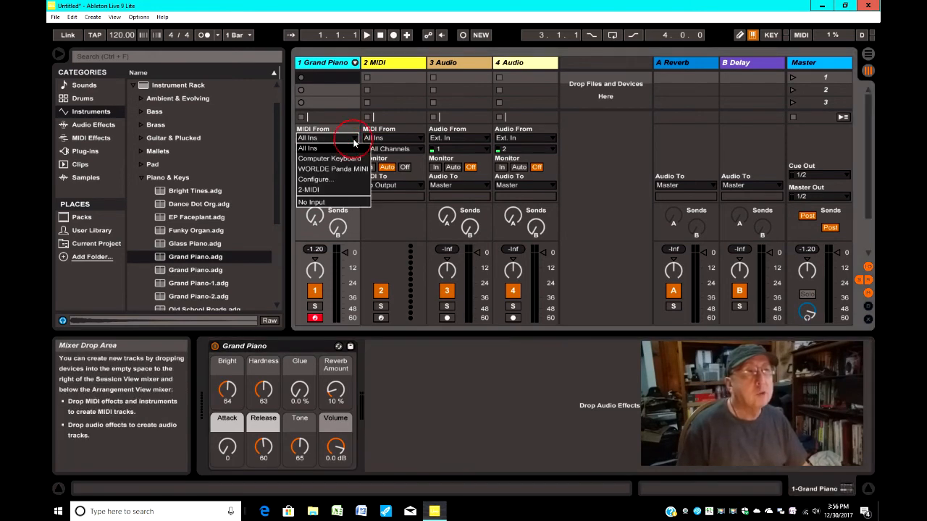
click(331, 169)
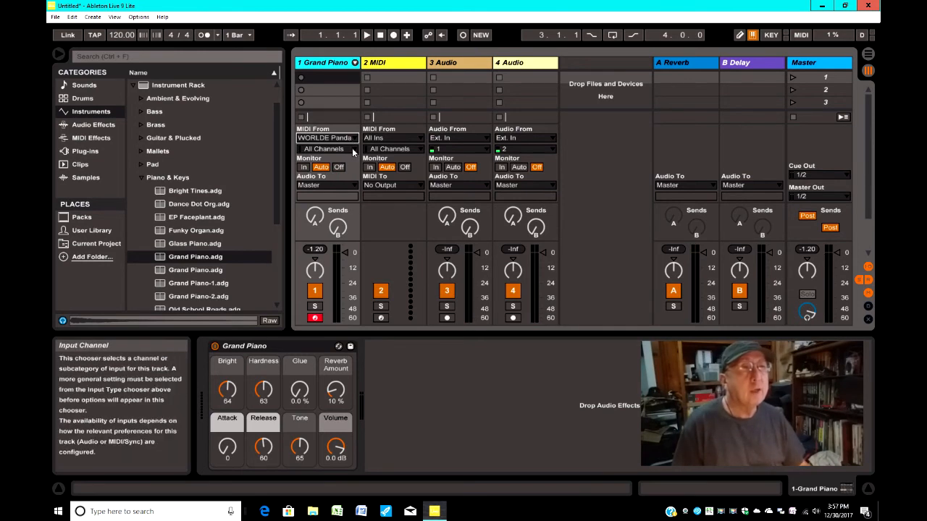
click(352, 147)
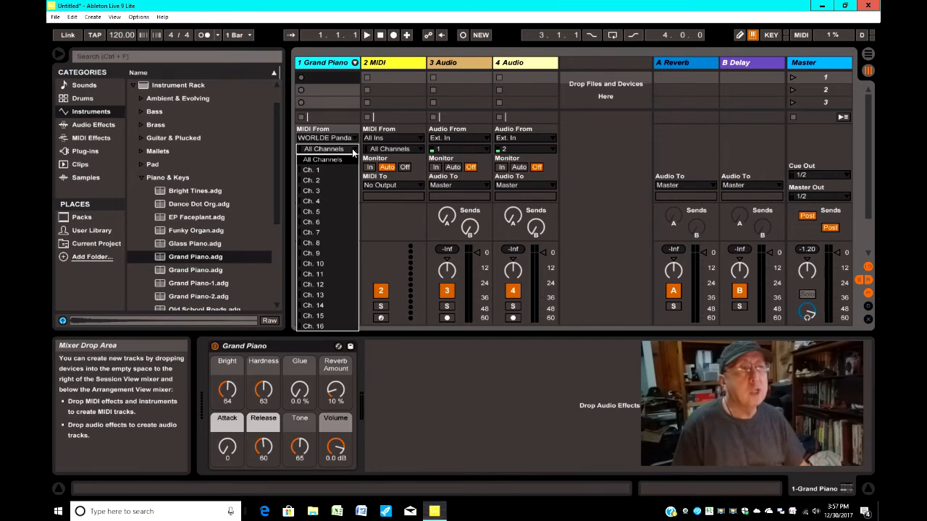
click(337, 168)
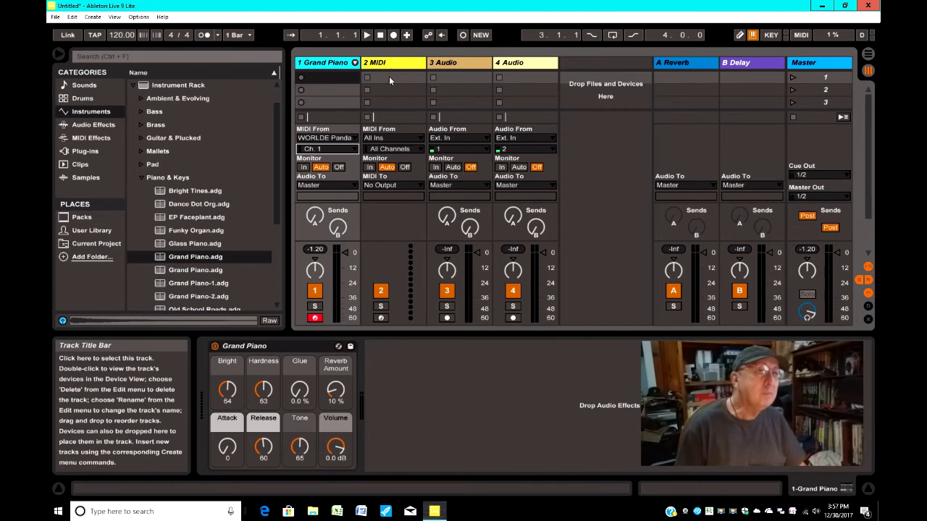
- Set track 2's MIDI From to WORLDE Panda MINI on input channel Ch. 10
click(419, 139)
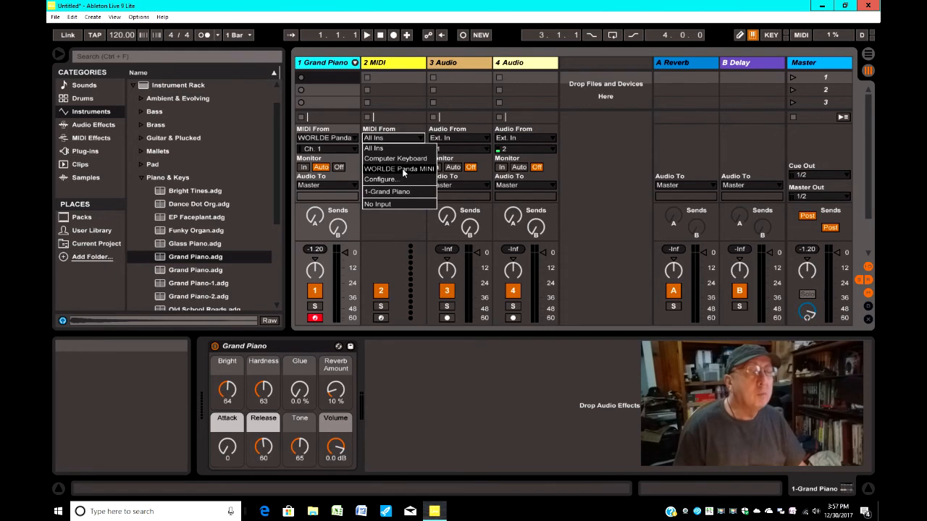
click(402, 168)
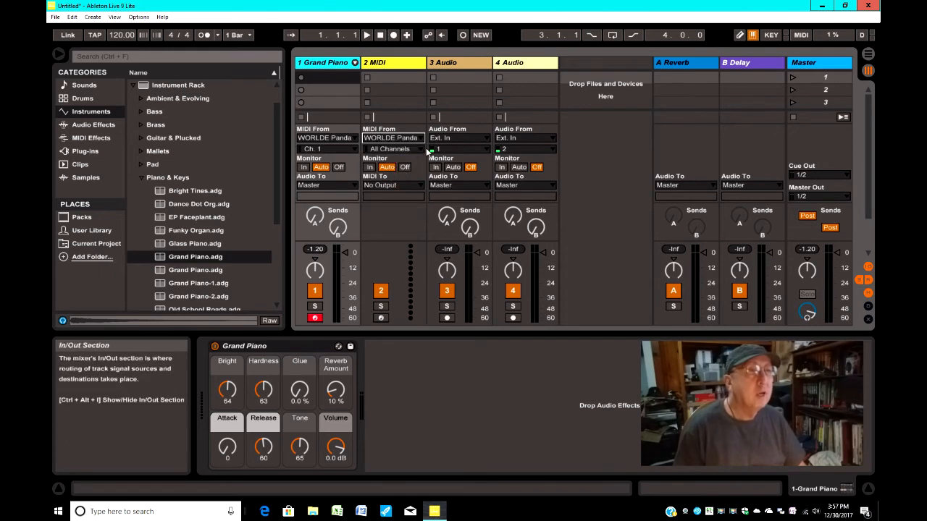
click(422, 149)
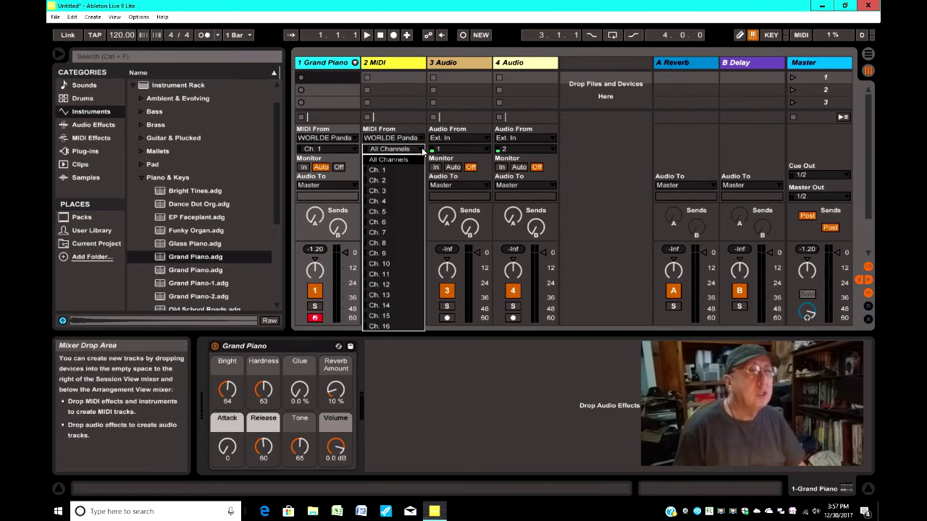
click(392, 261)
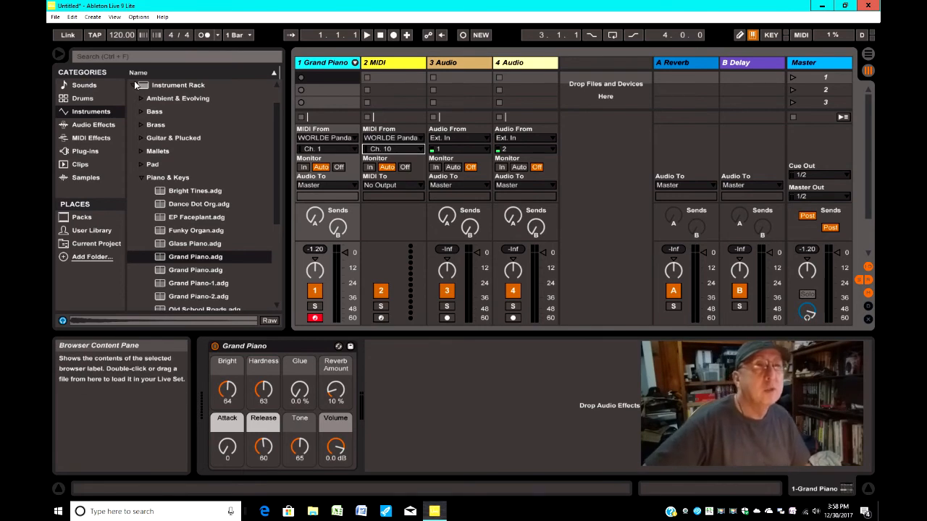
- Show the Drum Rack's Kit-Core Chromatone preset in the browser and select MIDI track 2
click(142, 178)
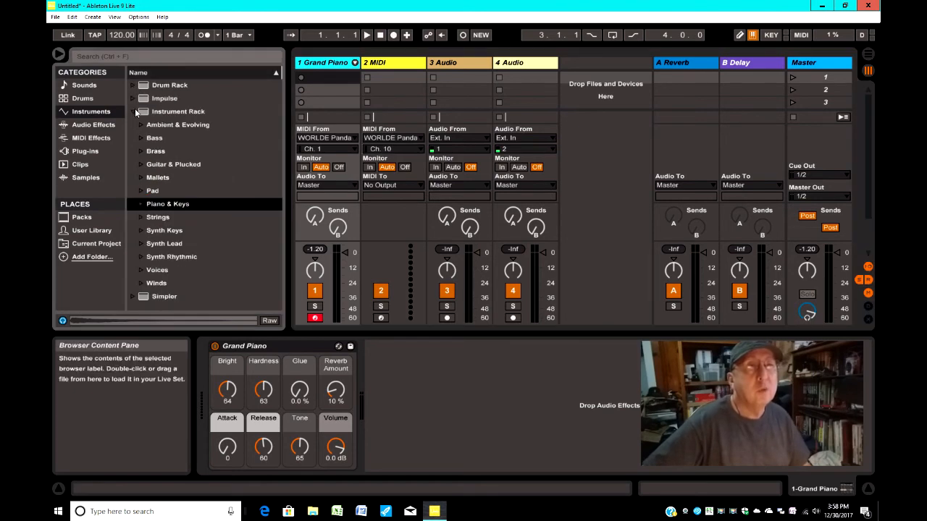
click(134, 112)
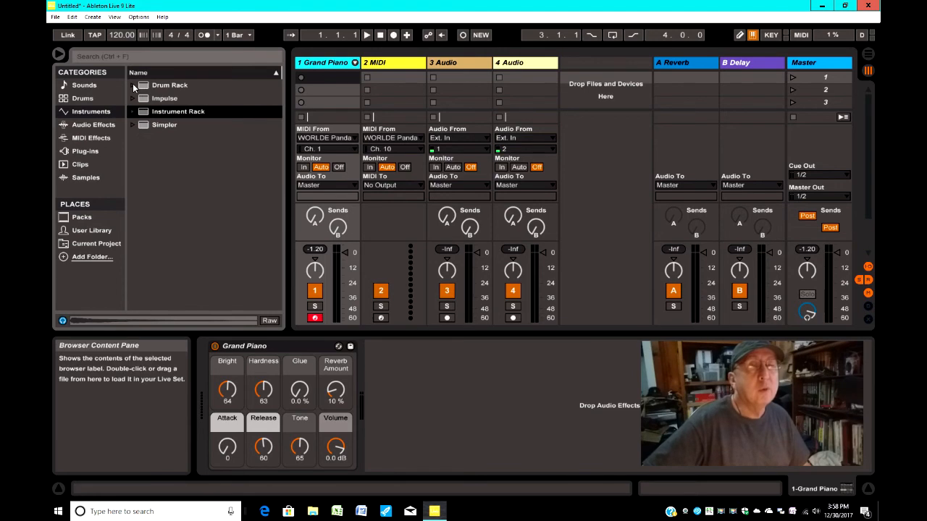
click(132, 85)
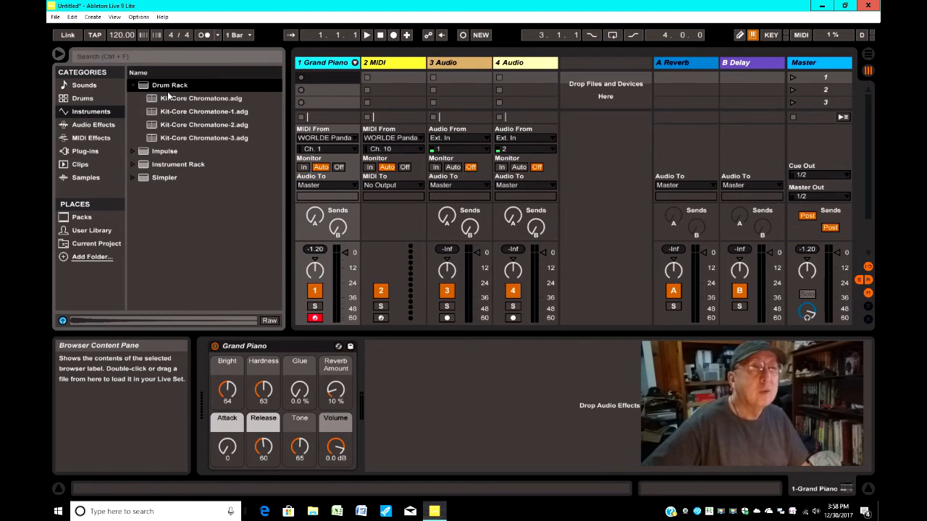
click(200, 98)
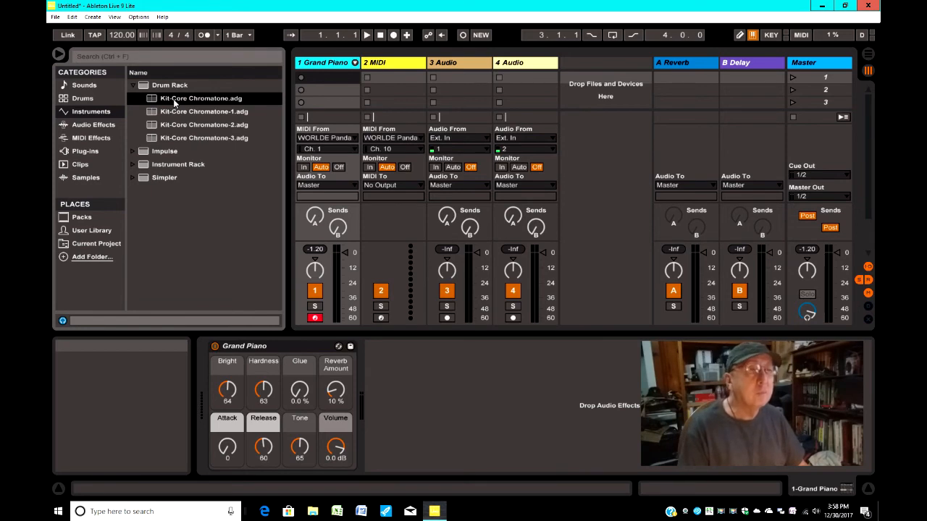
click(381, 70)
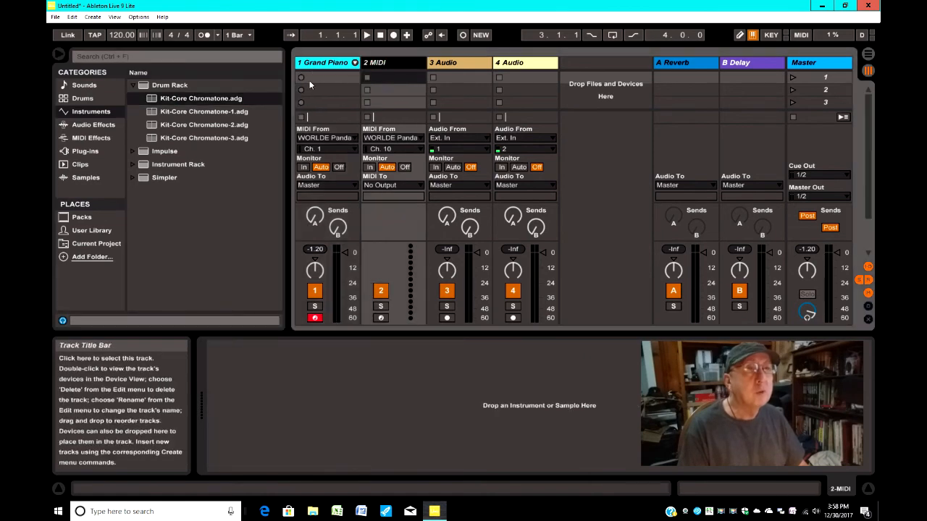
- Load Kit-Core Chromatone onto track 2 and audition its pads from the computer keyboard (a, s, d, f, g)
click(171, 98)
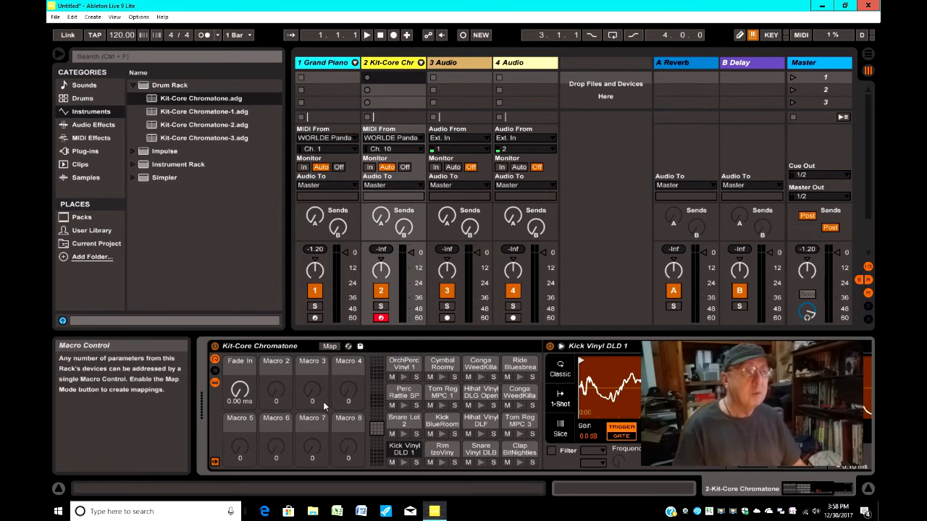
key(a)
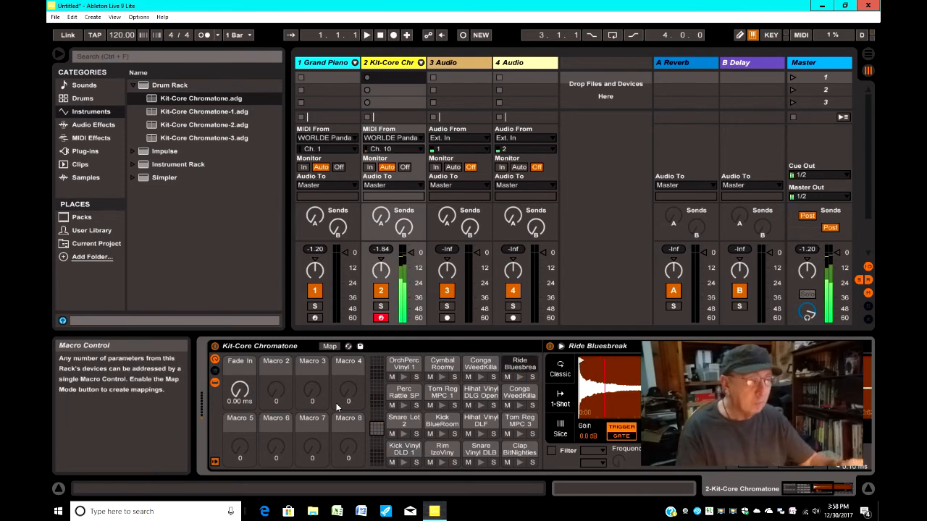
key(a)
key(s)
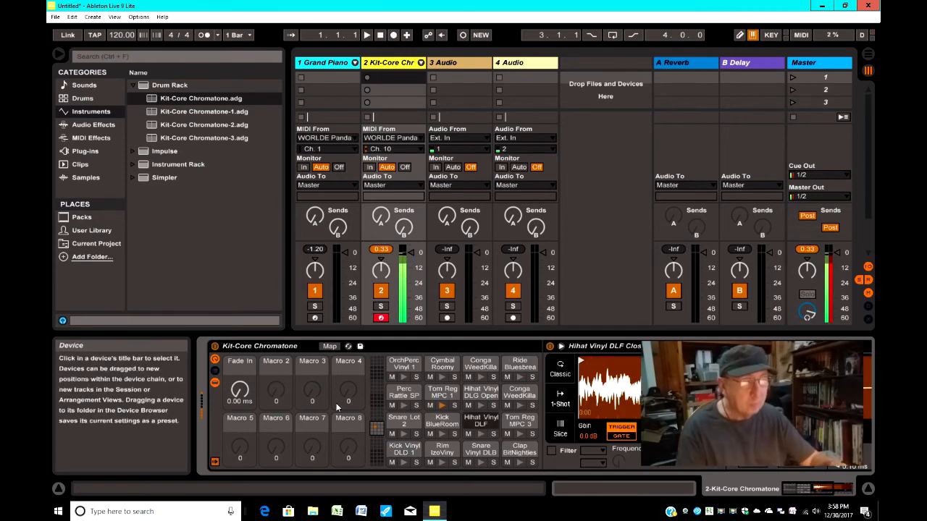
key(a)
key(s)
key(d)
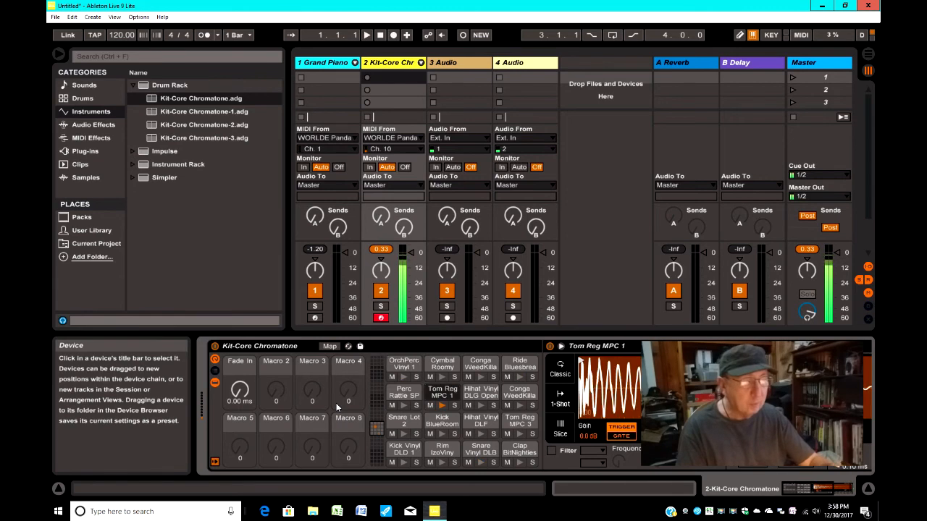
key(a)
key(s)
key(d)
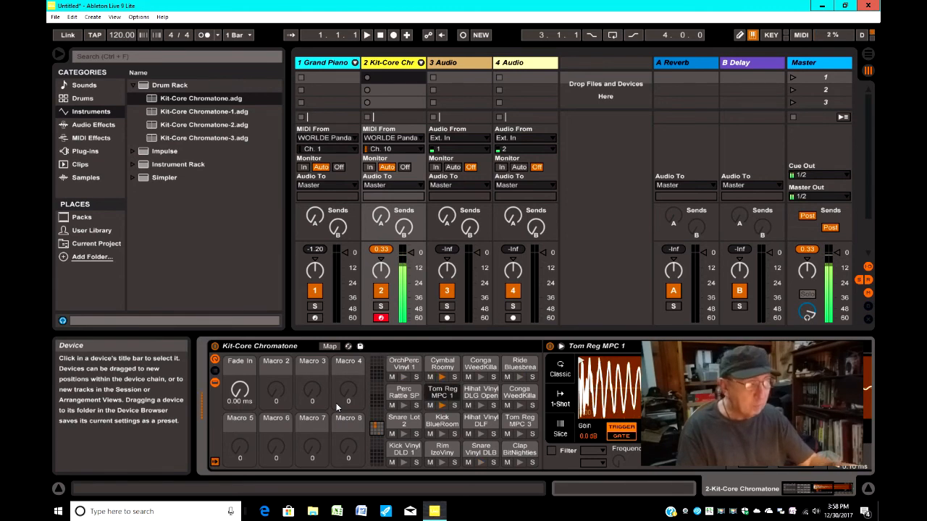
key(f)
key(g)
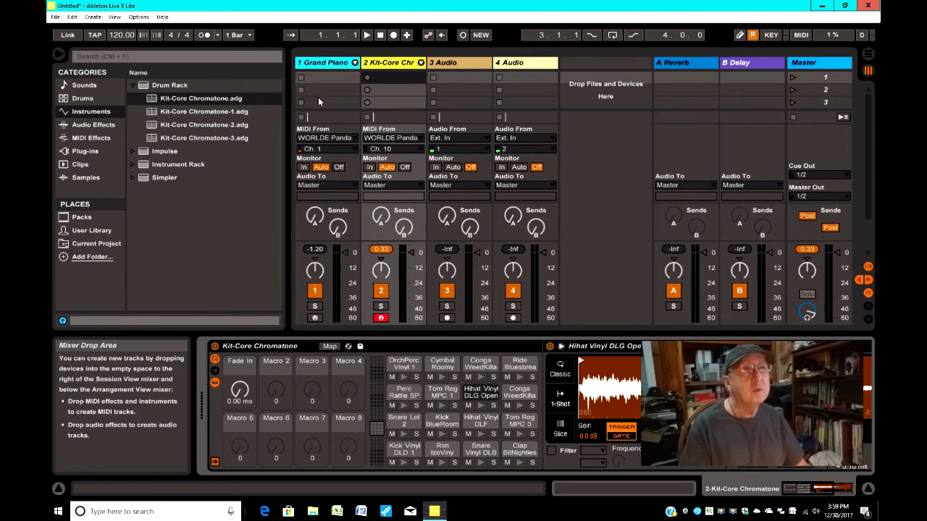
click(322, 62)
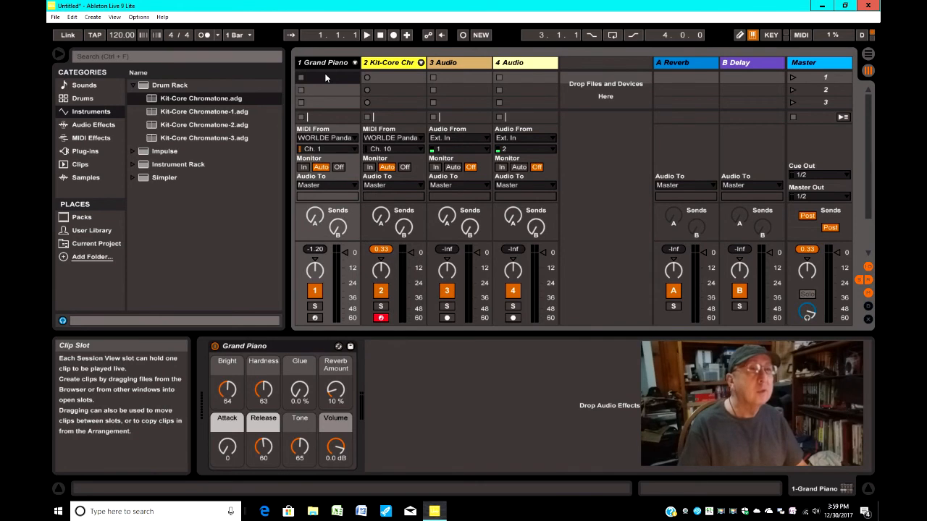
- Set the Grand Piano track's Monitor to In
click(326, 77)
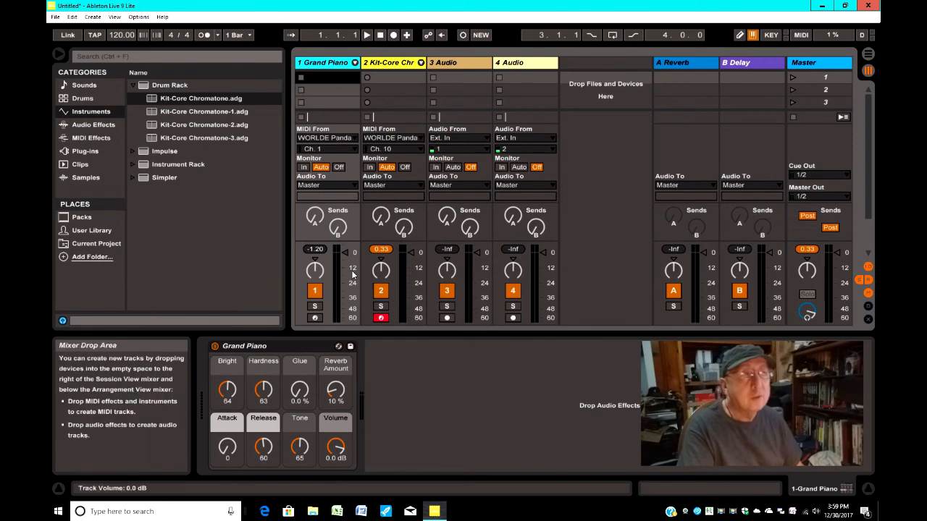
click(304, 167)
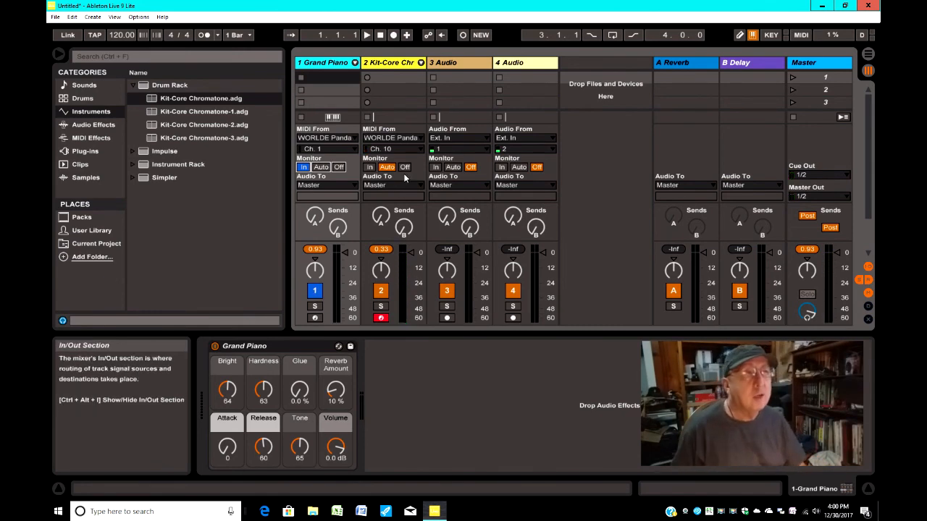
- Set Monitor Off on tracks 1 and 2, then solo the Grand Piano track
click(338, 168)
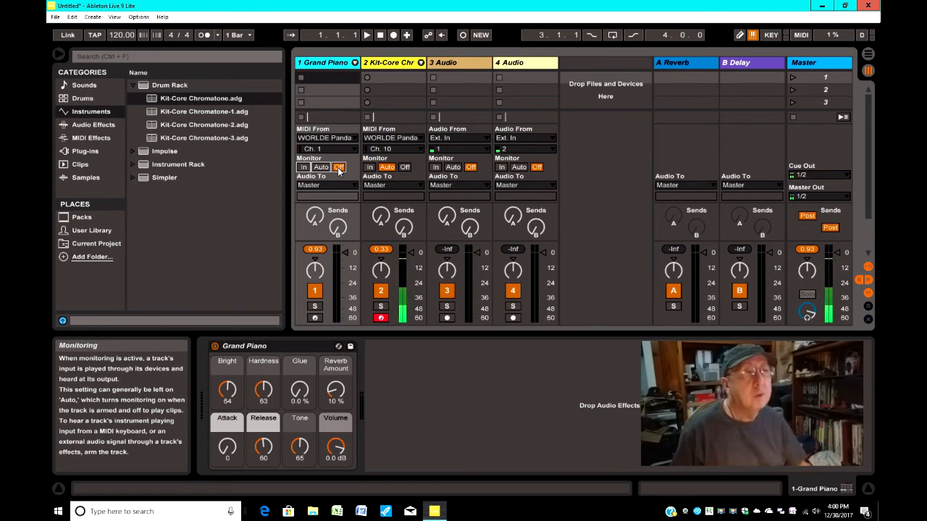
click(403, 168)
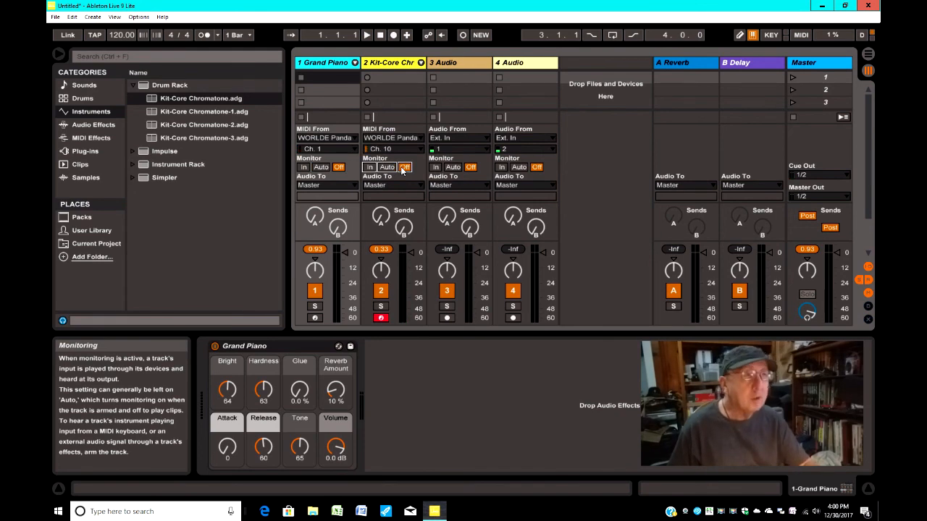
click(315, 306)
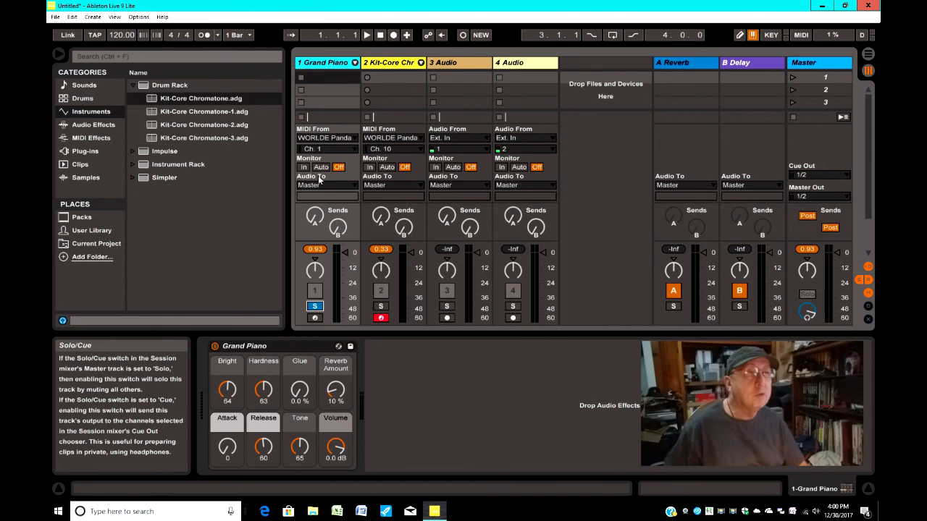
- Set Monitor In on both tracks, solo the drum kit track, then clear the solo
click(304, 167)
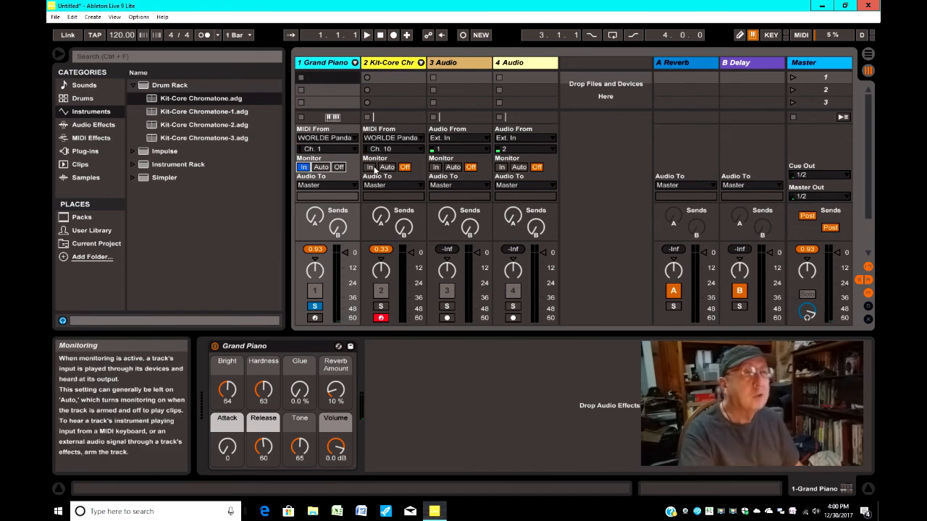
click(370, 167)
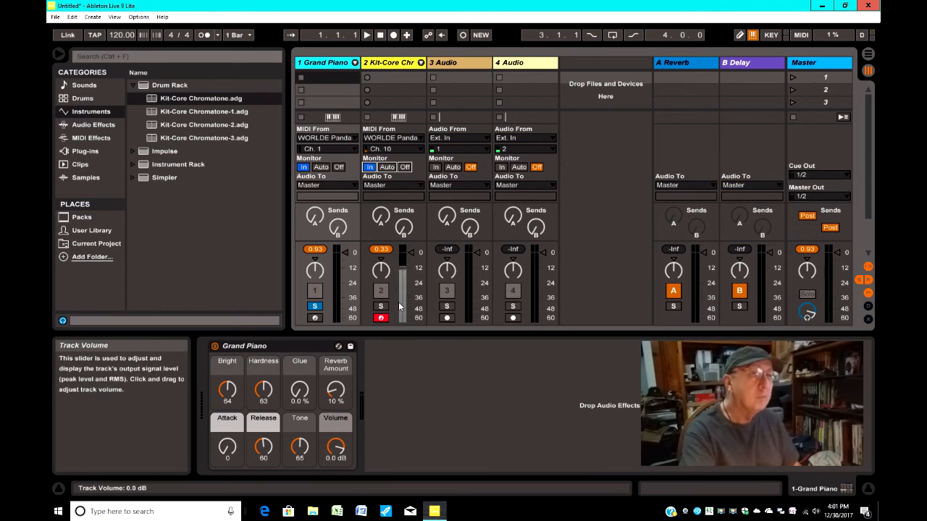
click(380, 306)
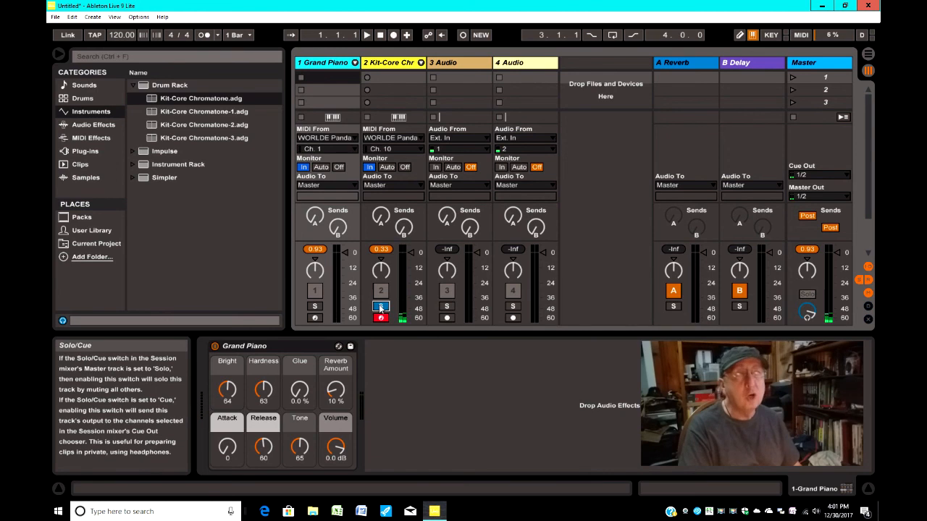
click(380, 306)
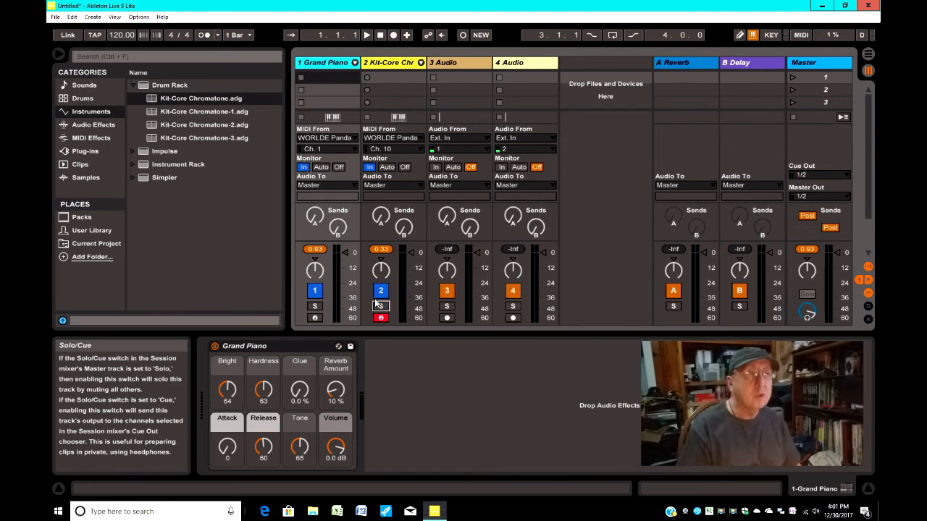
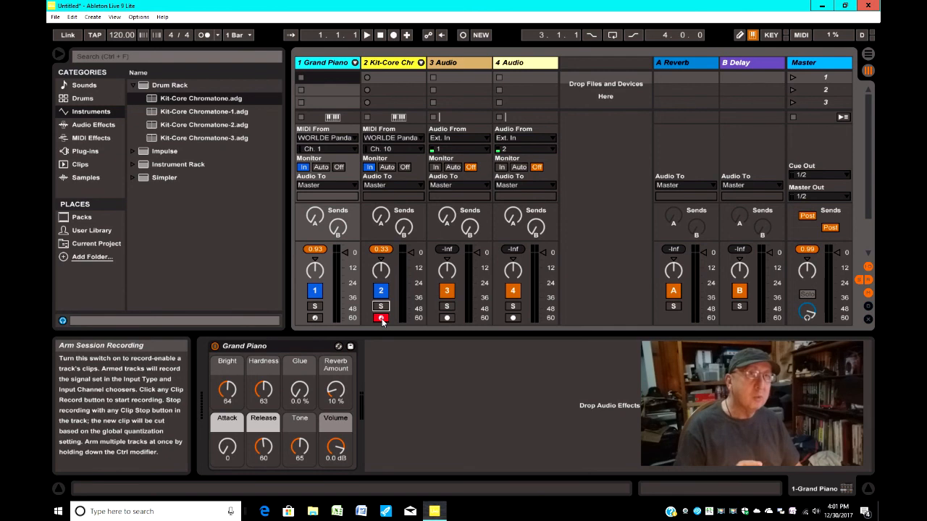
- Record-arm the Grand Piano track, then Ctrl-arm the Kit-Core track so both stay armed
click(313, 319)
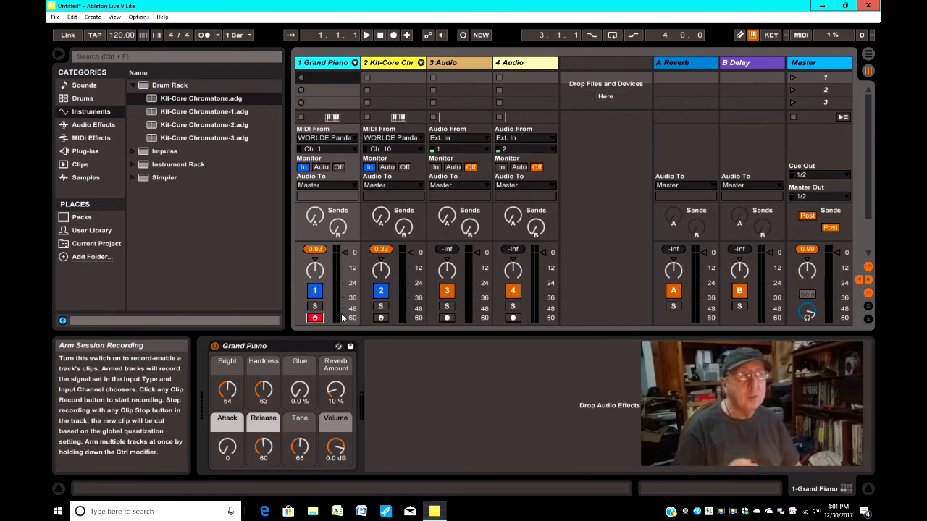
click(380, 318)
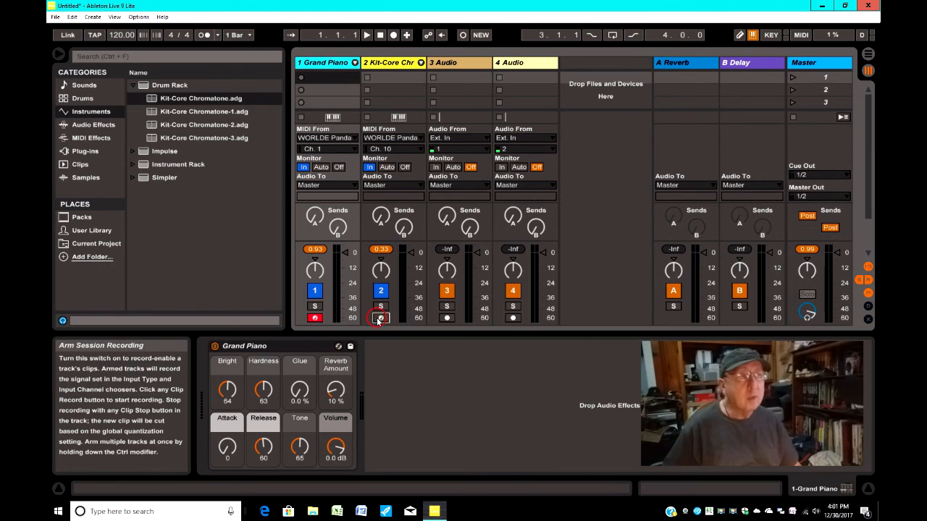